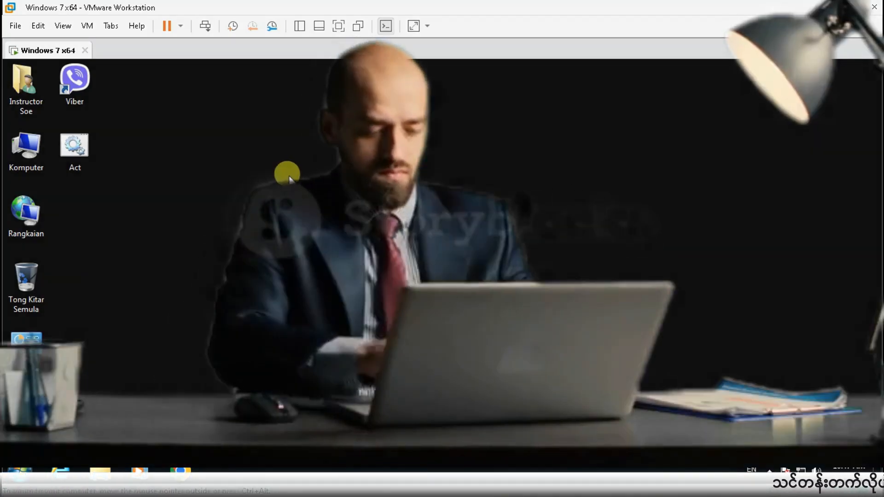
right_click(289, 175)
key(e)
right_click(288, 175)
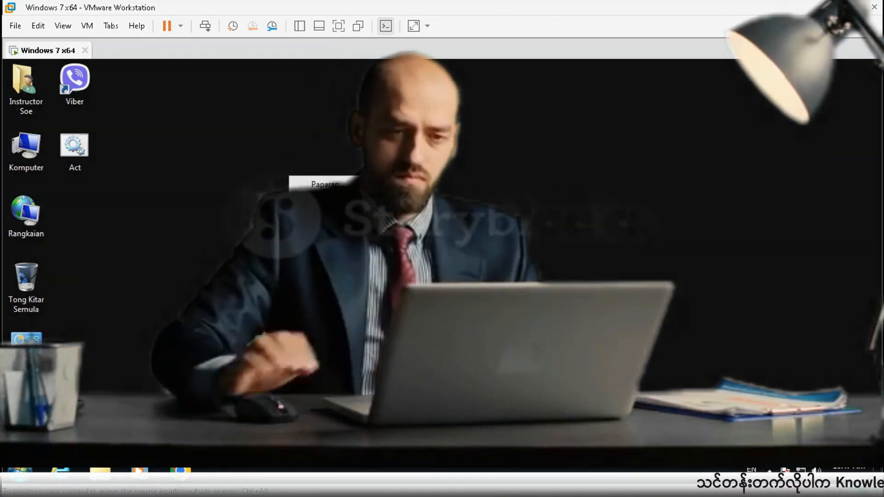
key(e)
right_click(288, 175)
key(e)
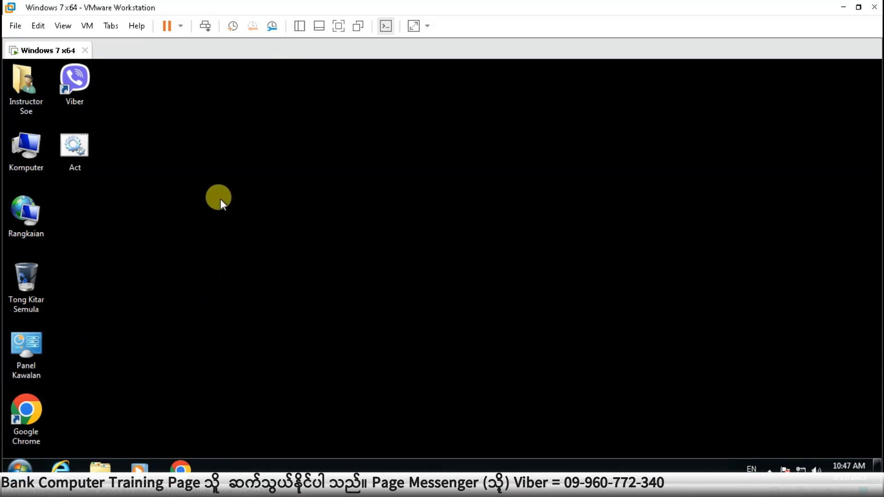
right_click(205, 162)
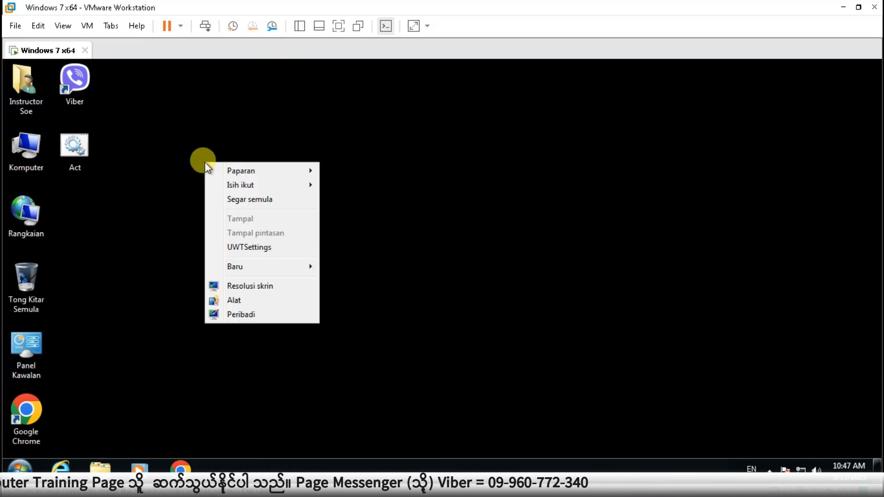
click(239, 201)
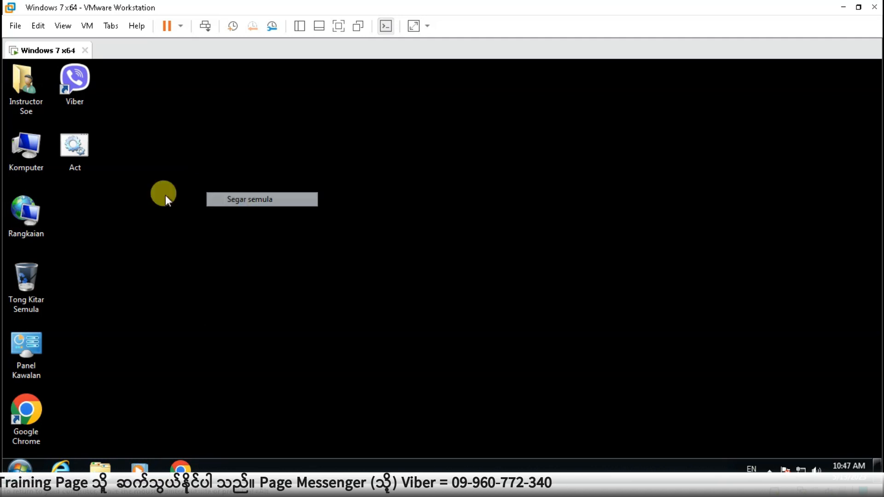
View the basic system information in the Komputer properties, closing the window when done.
right_click(16, 150)
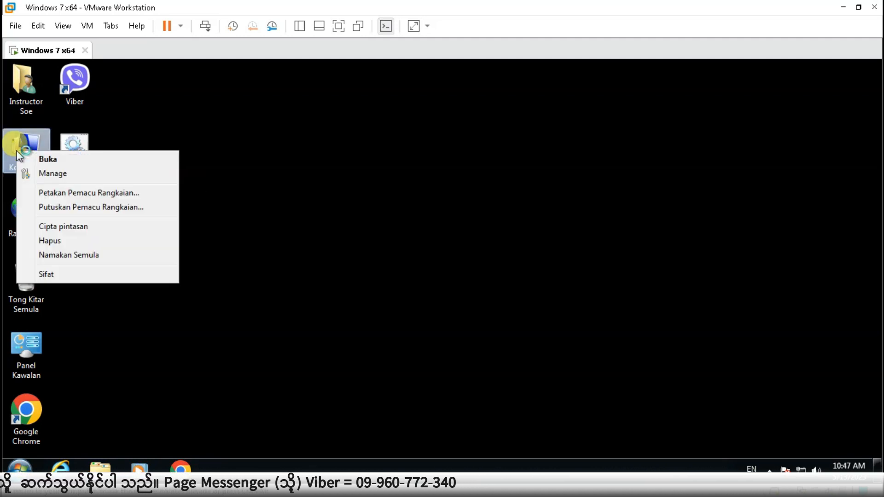
click(97, 271)
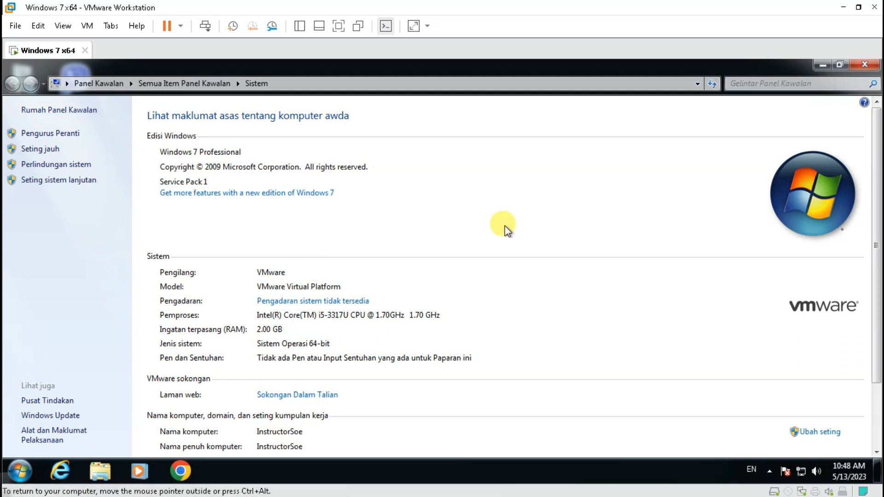
click(865, 65)
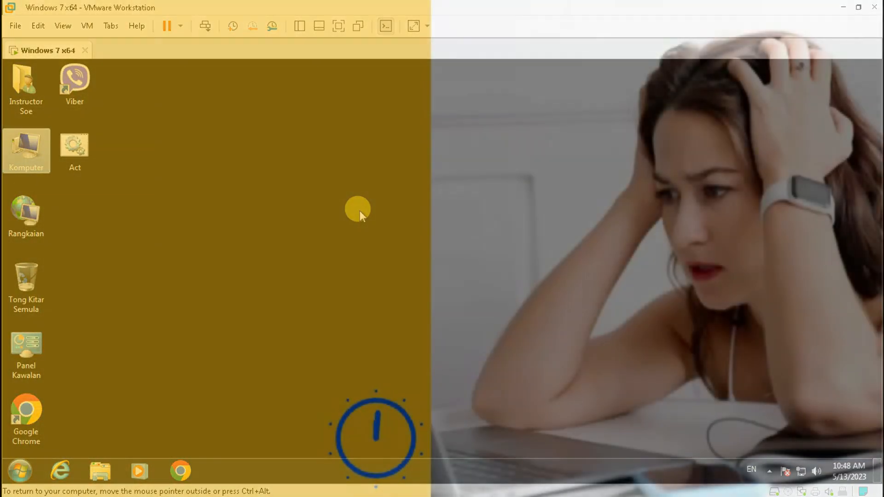
right_click(359, 210)
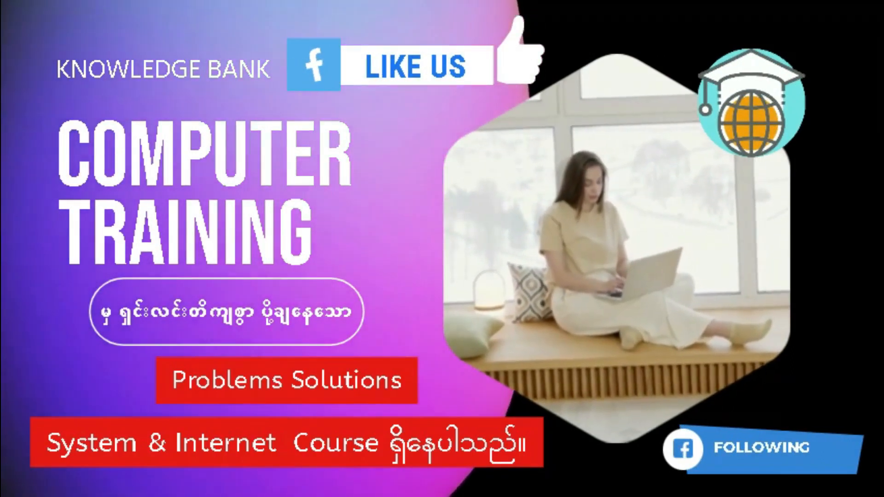
right_click(360, 210)
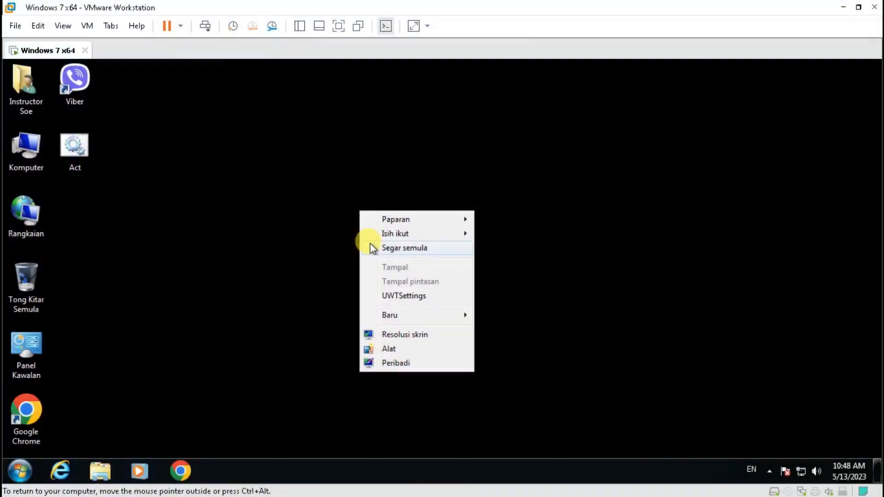
click(370, 245)
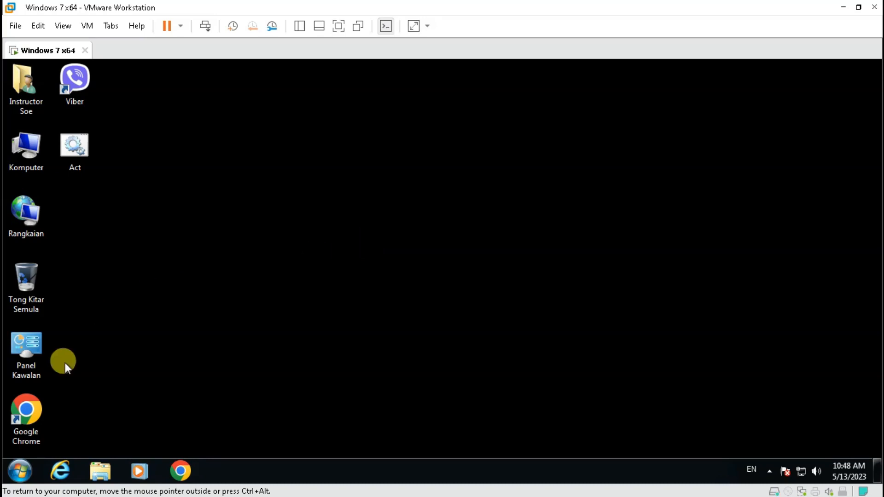
Inspect the display languages offered in Control Panel's Region and Language (Rantau dan Bahasa) settings, dismissing the dialog without a selection.
click(26, 342)
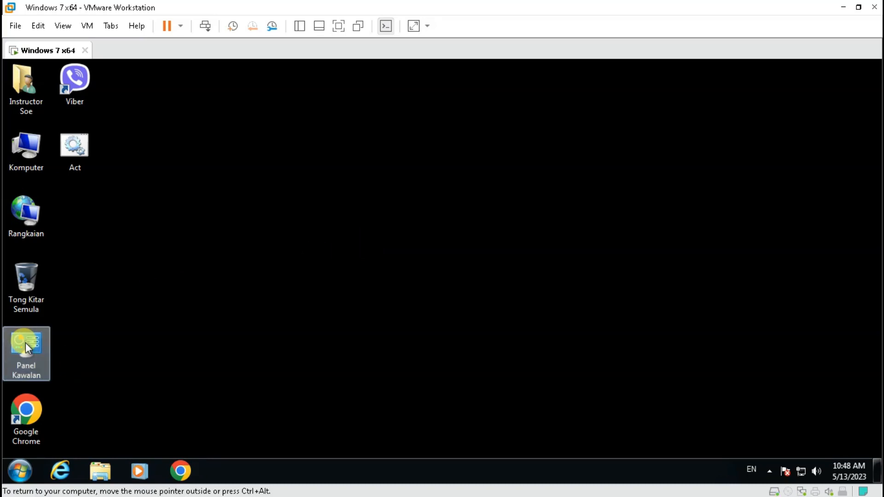
double_click(26, 343)
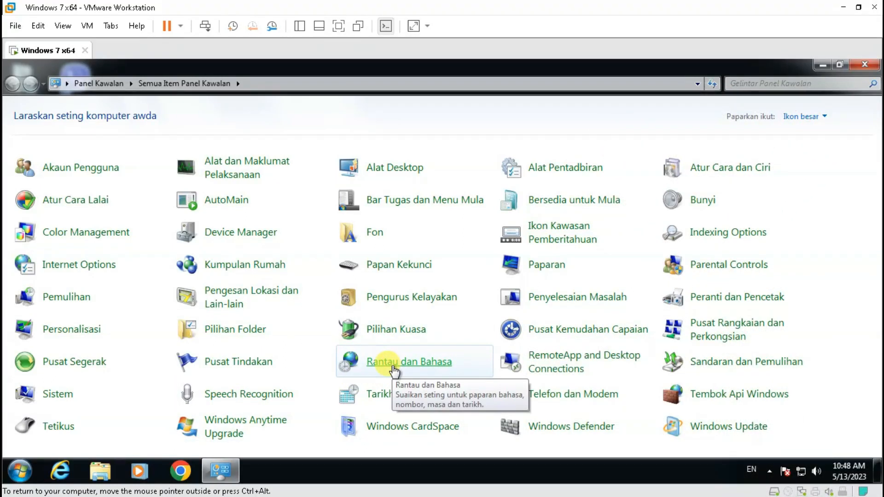
click(395, 369)
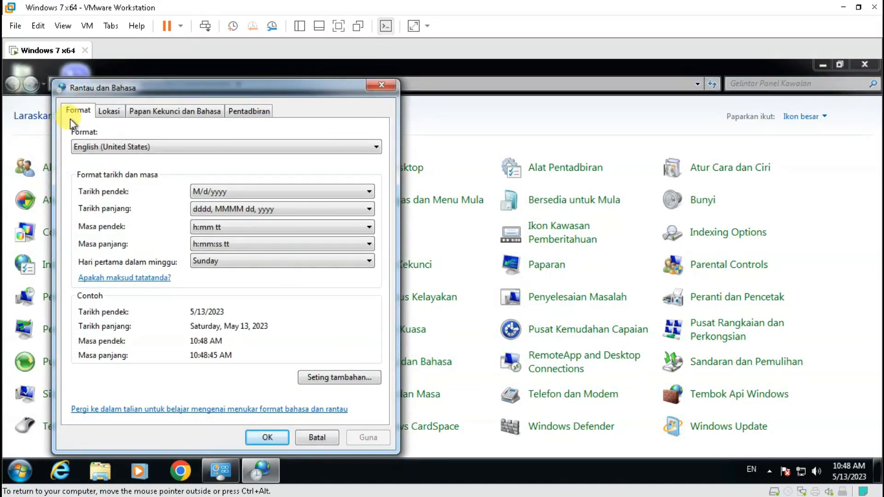
click(195, 120)
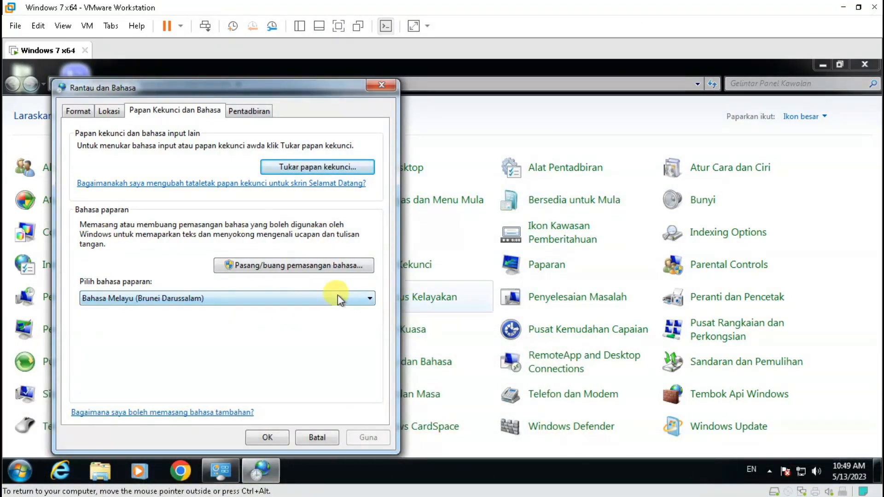
click(368, 300)
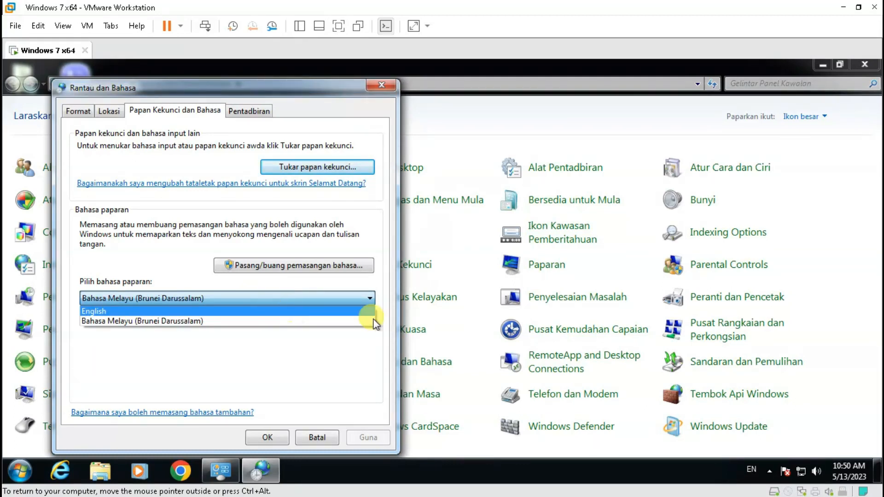
click(378, 363)
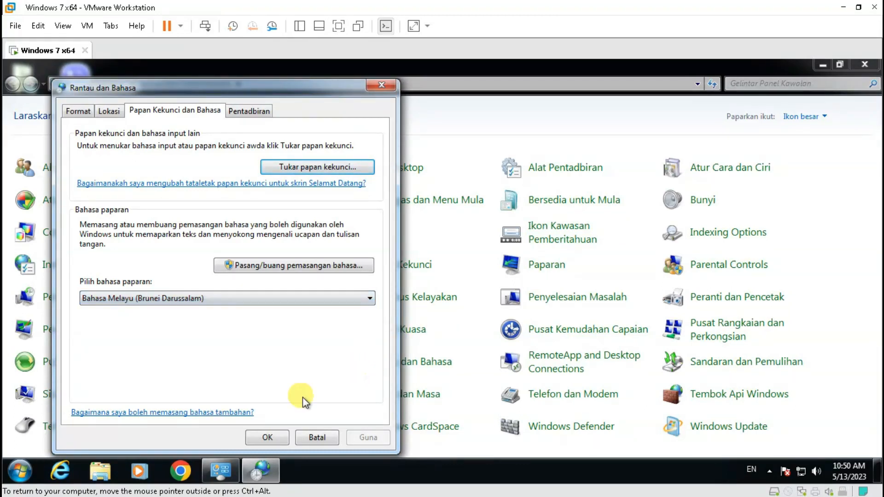
click(314, 438)
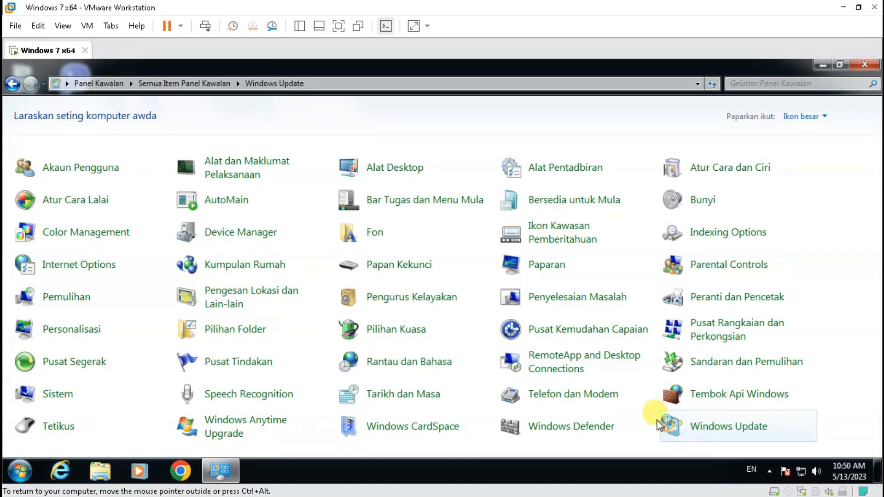
Check the Windows Update page in Control Panel and close its window.
click(670, 428)
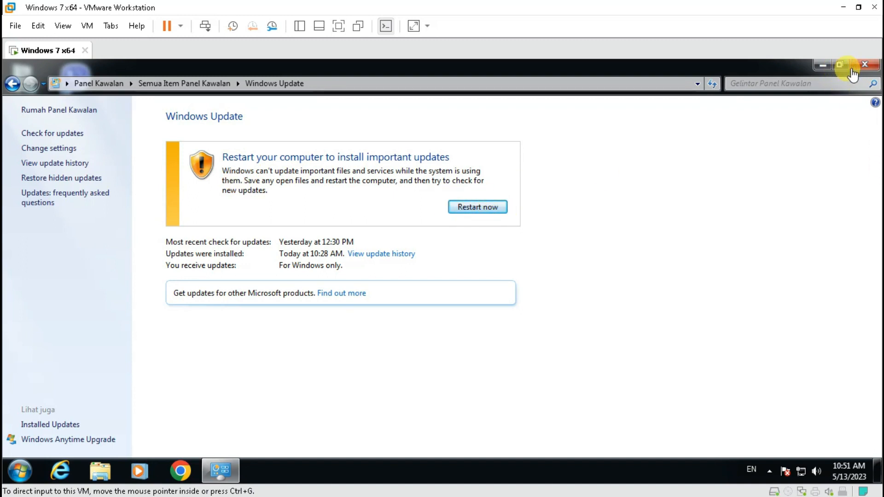
click(870, 68)
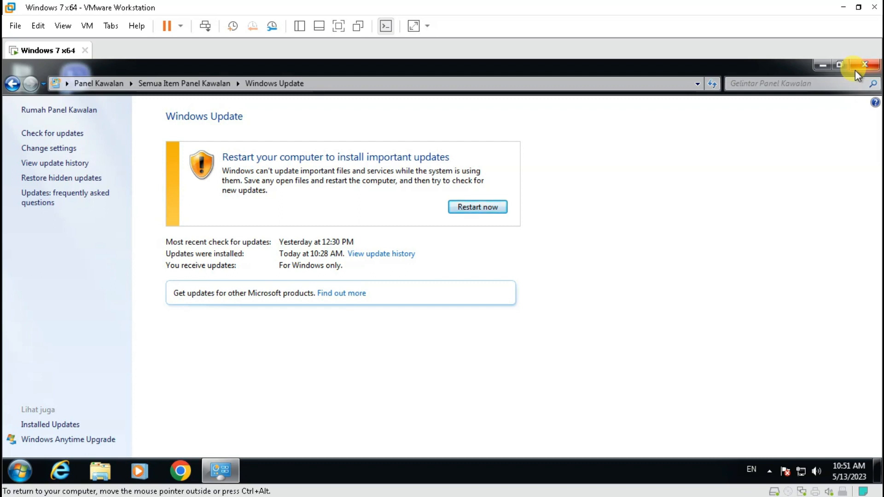
click(855, 70)
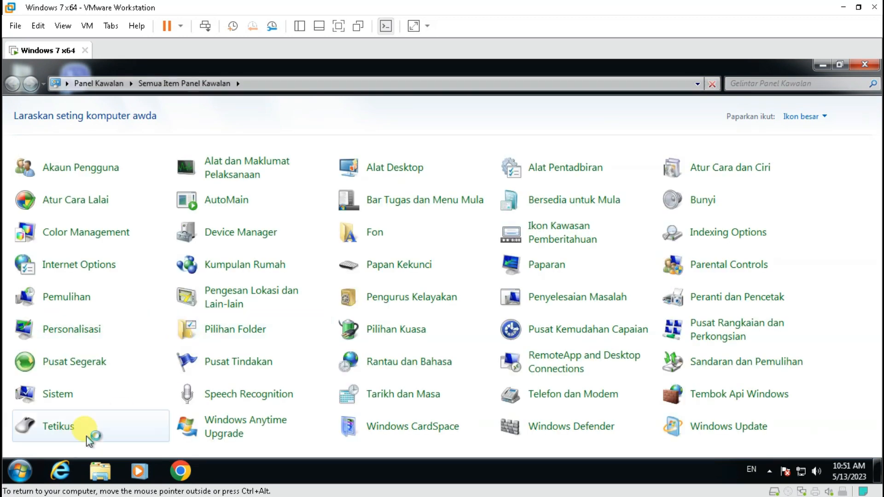
Set the Windows display language to English in Region and Language (Rantau dan Bahasa), apply it, and log off immediately.
click(402, 371)
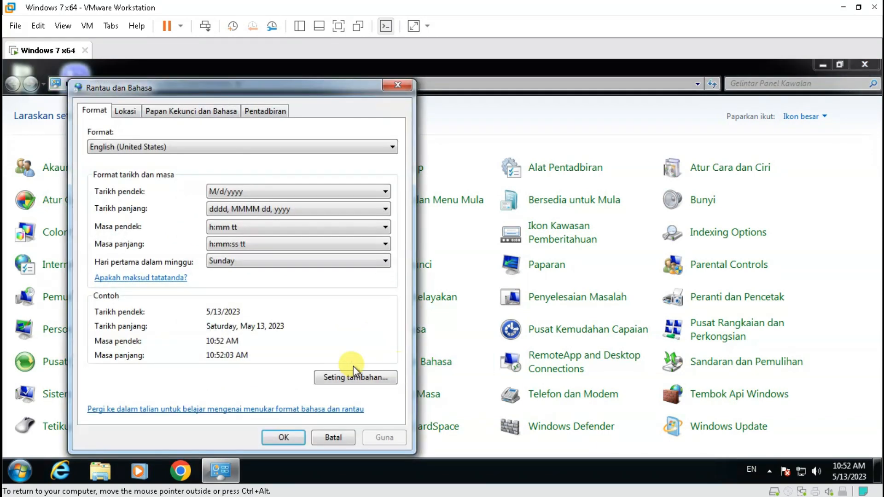
click(186, 112)
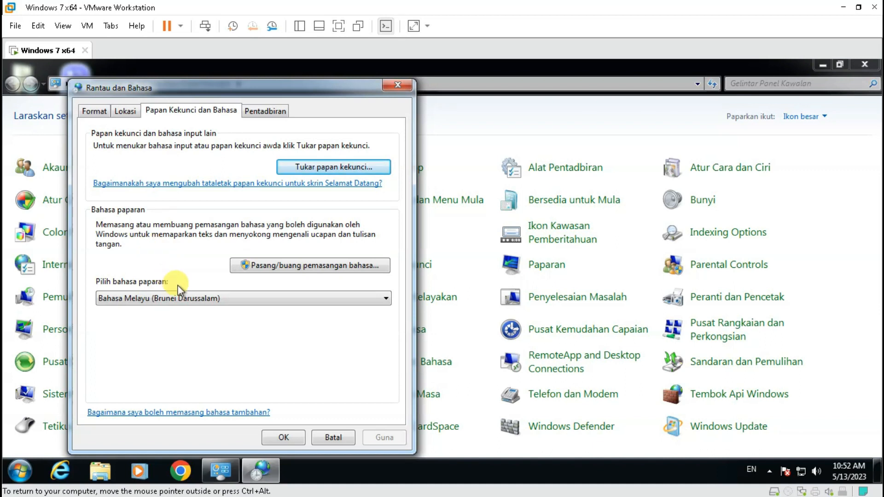
click(234, 303)
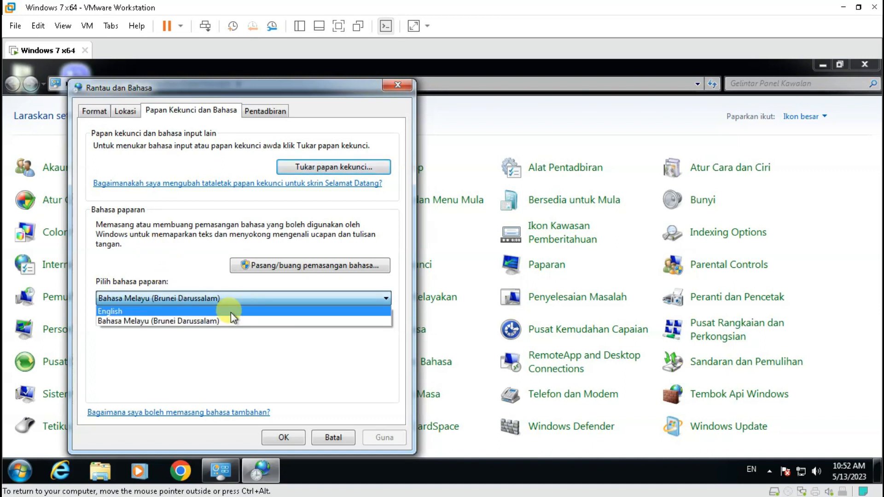
click(227, 311)
click(373, 437)
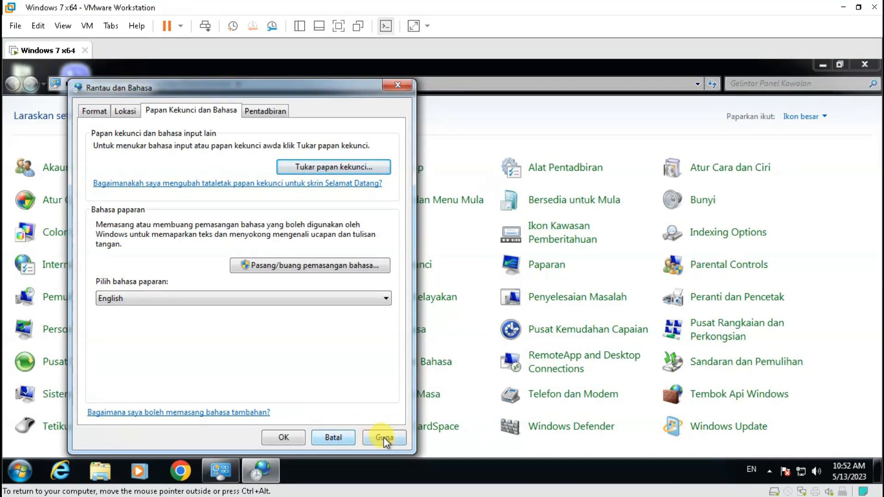
click(268, 434)
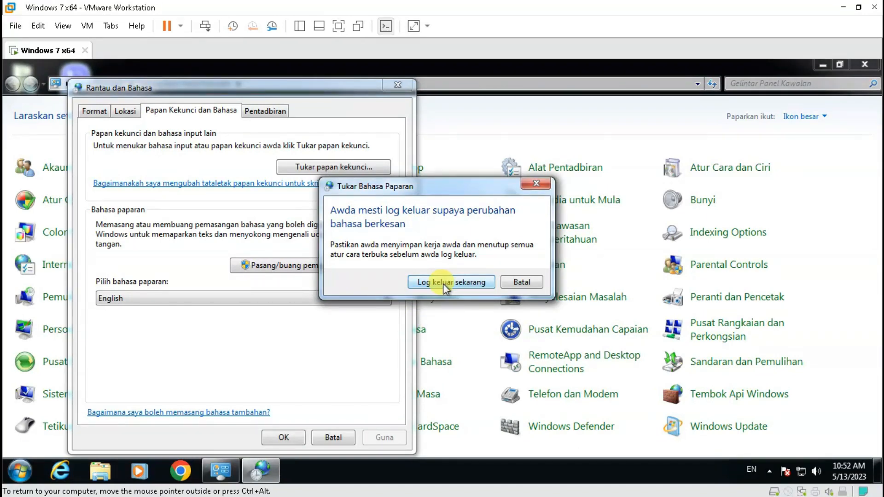
click(442, 282)
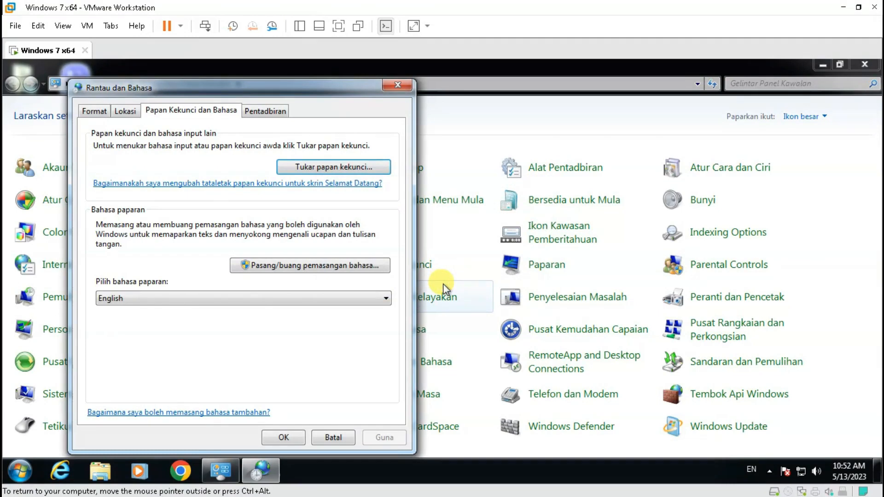
click(284, 438)
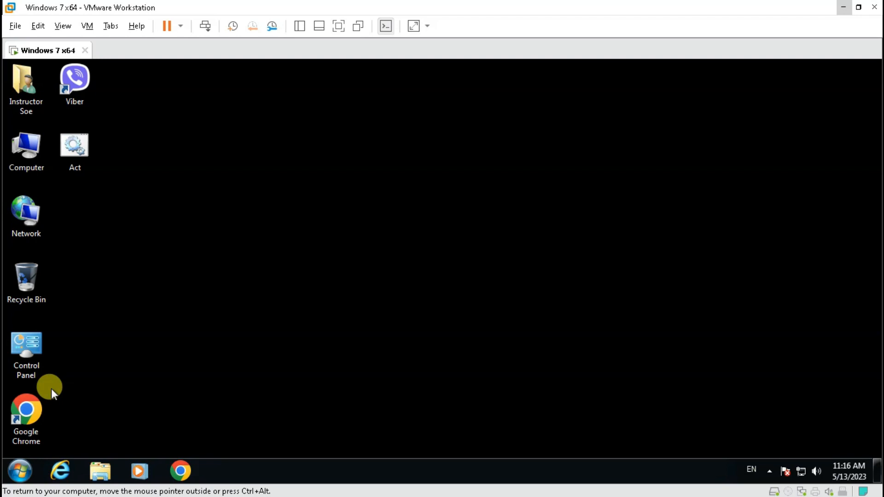
Open Google Chrome and search Google for "display language for windows 7".
click(28, 413)
double_click(29, 413)
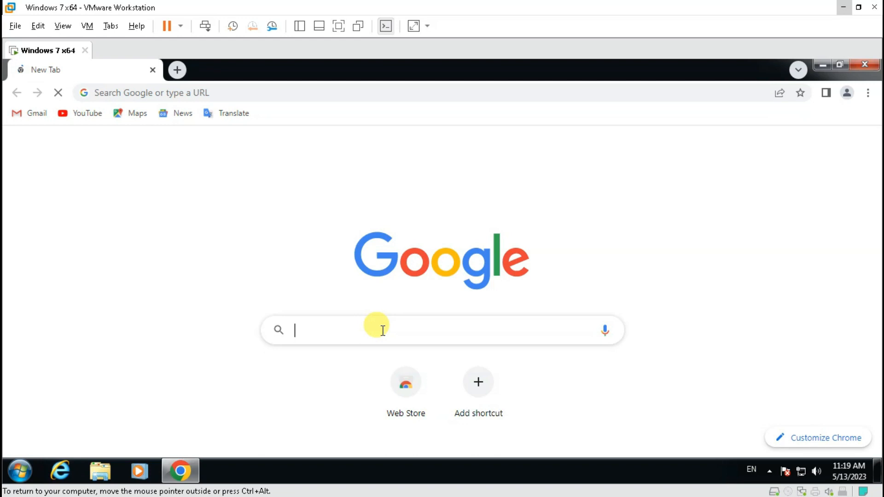
text(d)
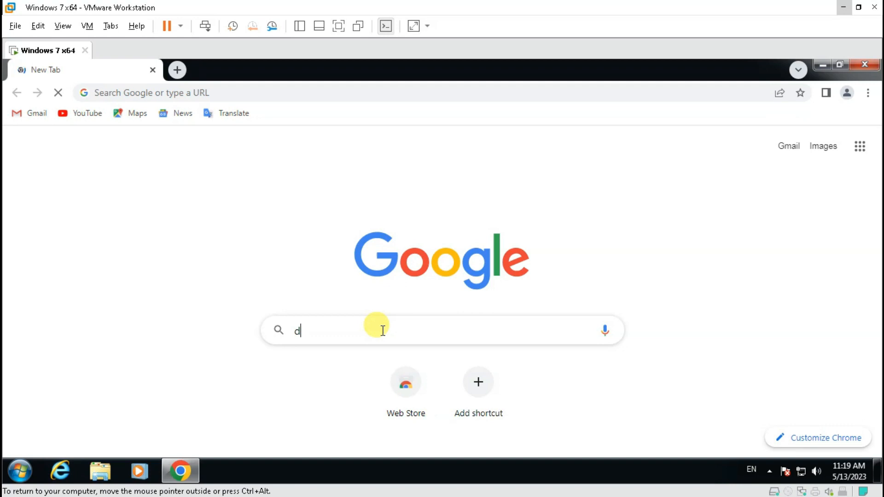
text(isp)
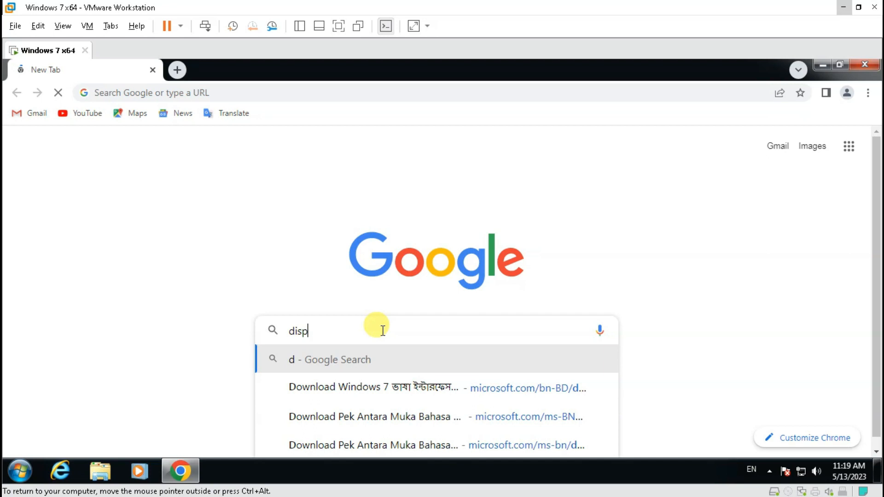
text(la)
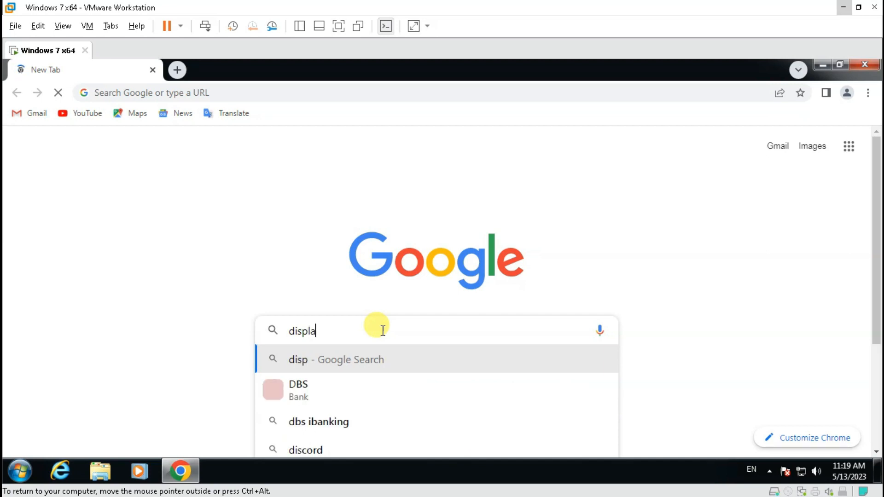
text(y lan)
text(guage )
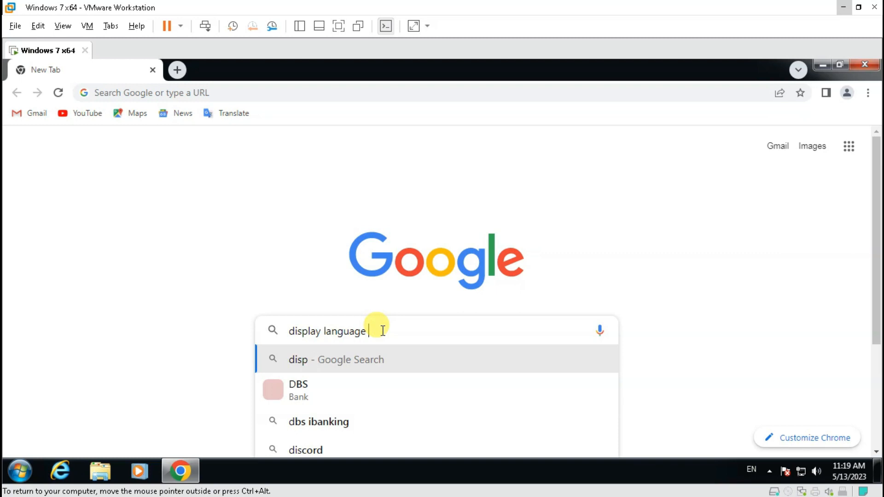
text(for windown)
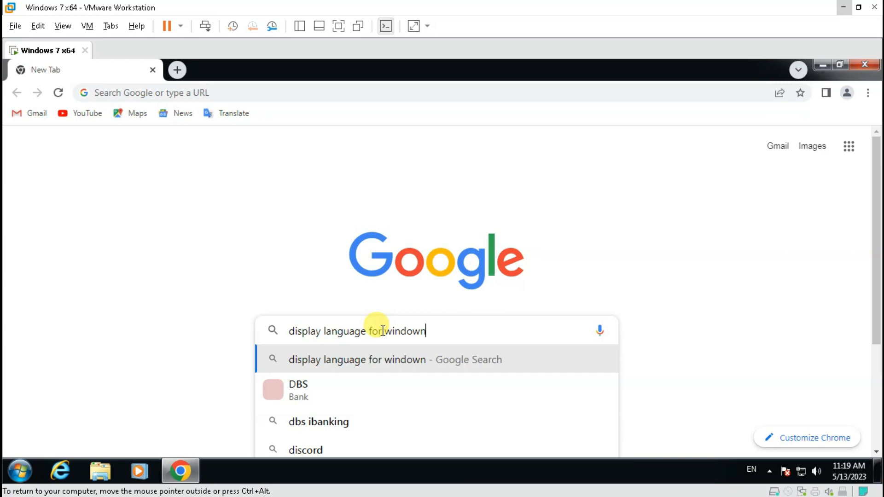
key(BackSpace)
text(s )
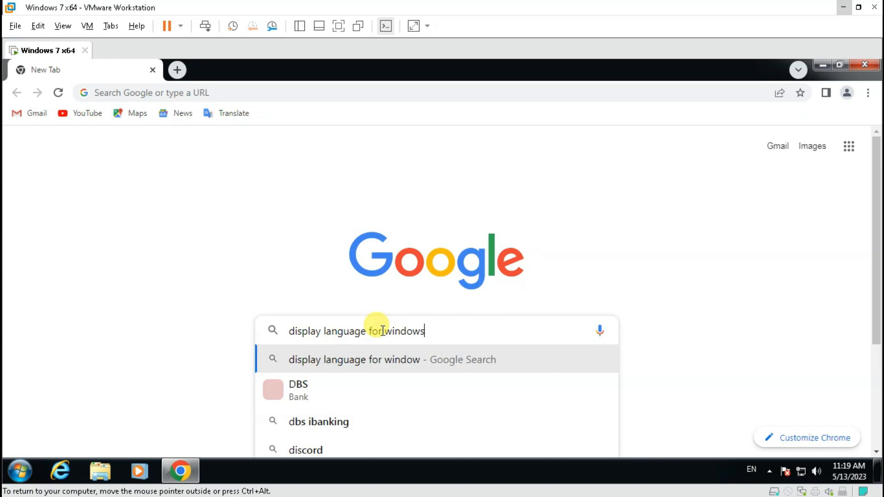
text(7)
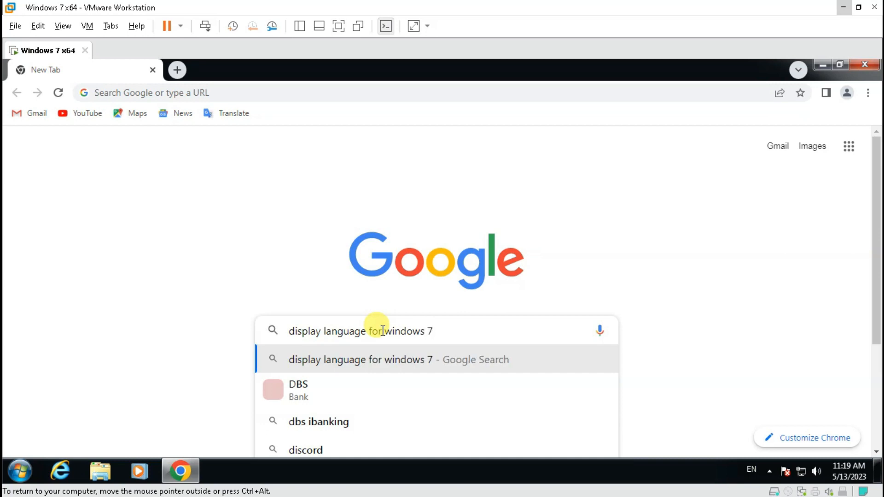
key(Return)
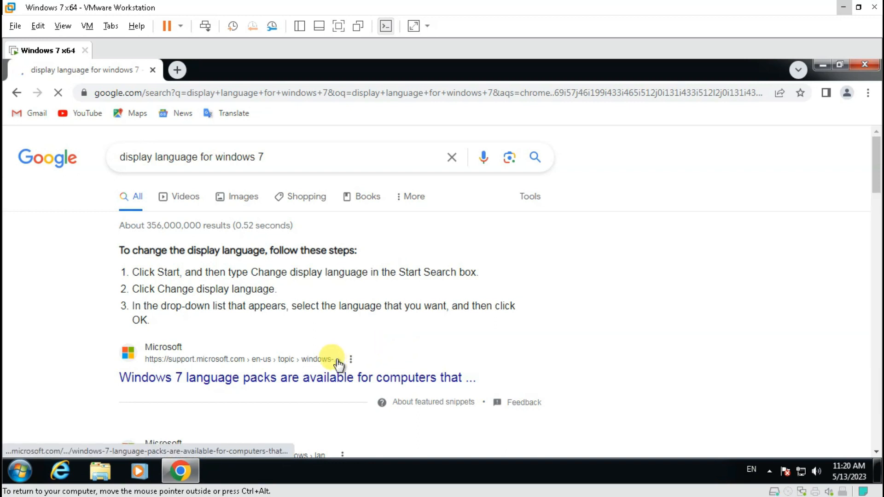
Look through the search results and open Microsoft's "Language packs for Windows" support page.
scroll(339, 364, down, 4)
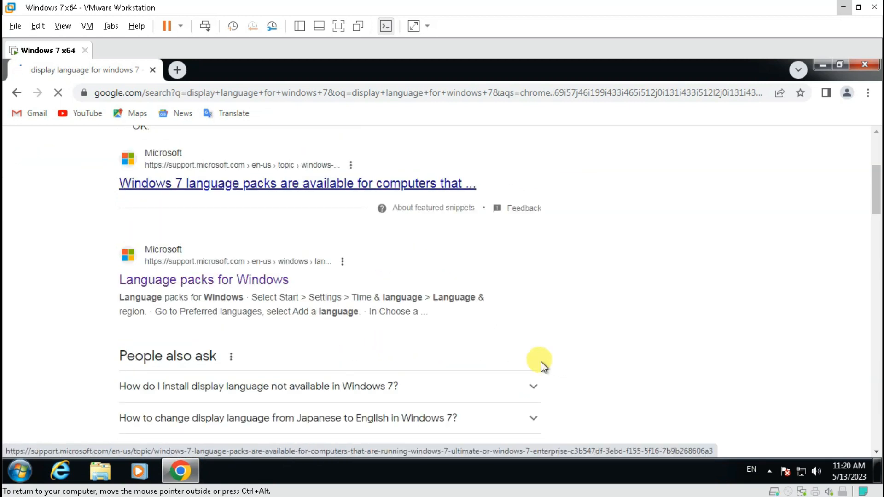
scroll(371, 293, down, 3)
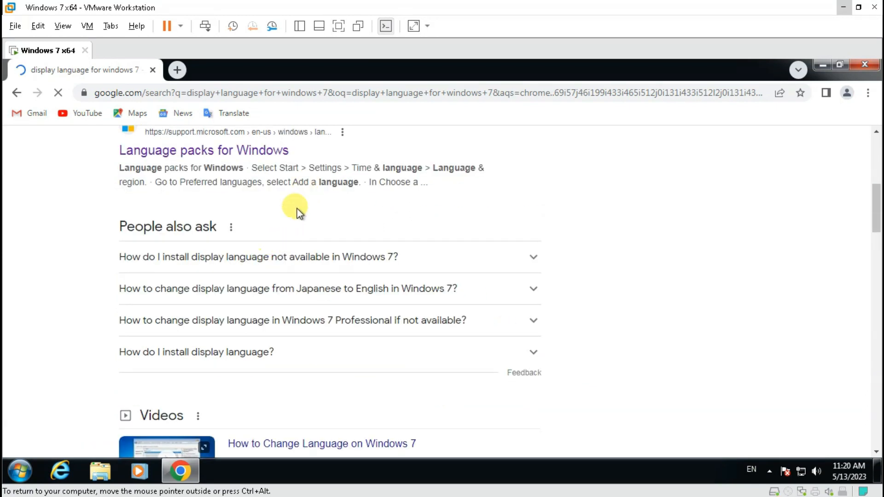
scroll(292, 218, up, 5)
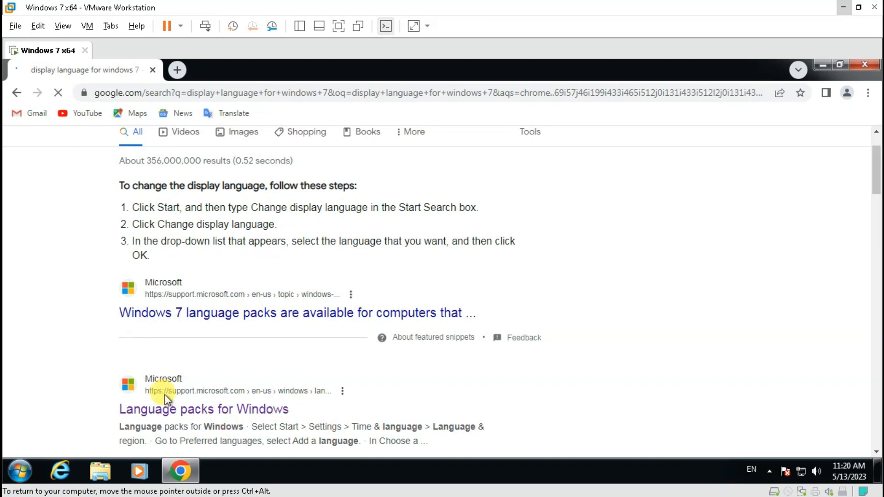
click(215, 416)
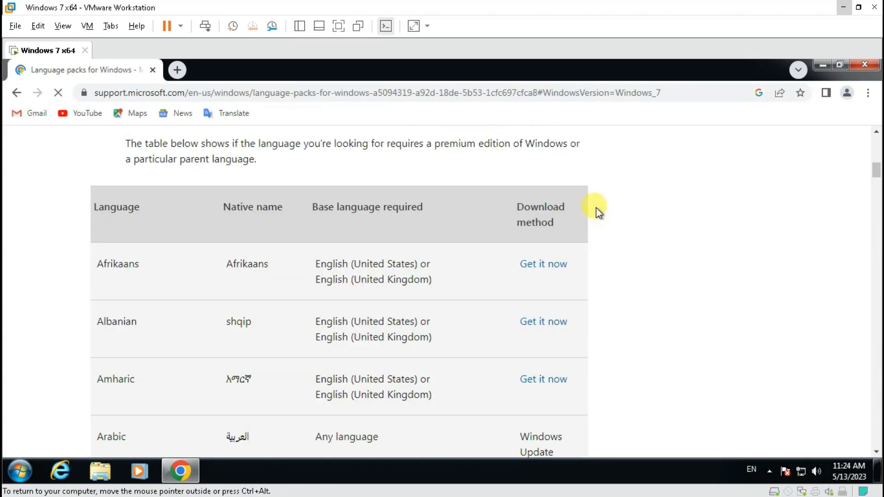
Examine the Windows 7 language download methods and the table of languages, required base languages and download links on the support page.
scroll(596, 207, up, 6)
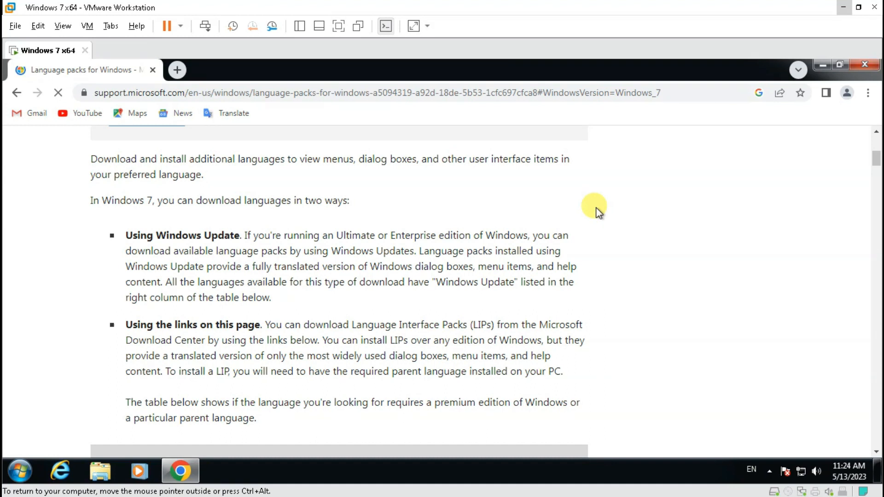
scroll(596, 207, up, 5)
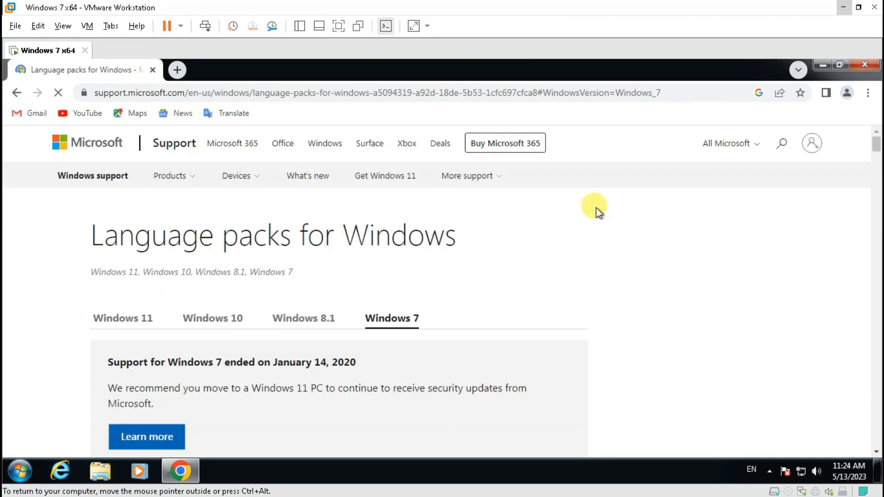
scroll(596, 210, down, 3)
scroll(599, 213, down, 7)
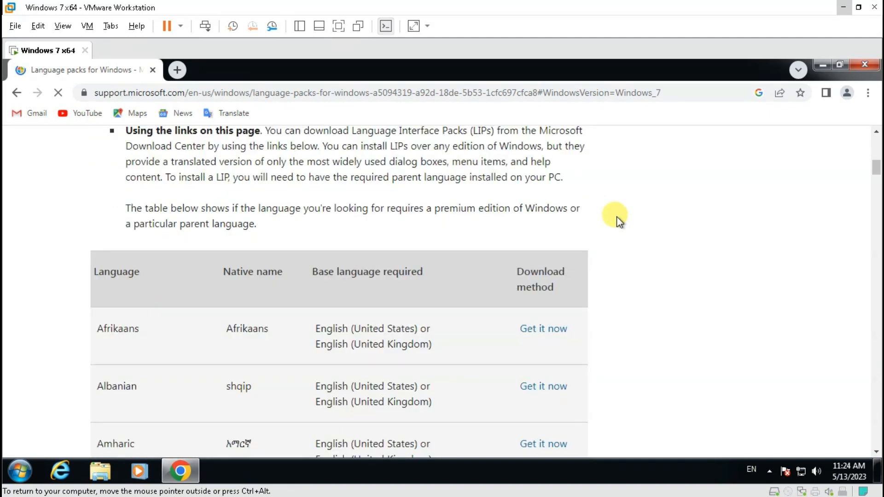
scroll(612, 224, down, 1)
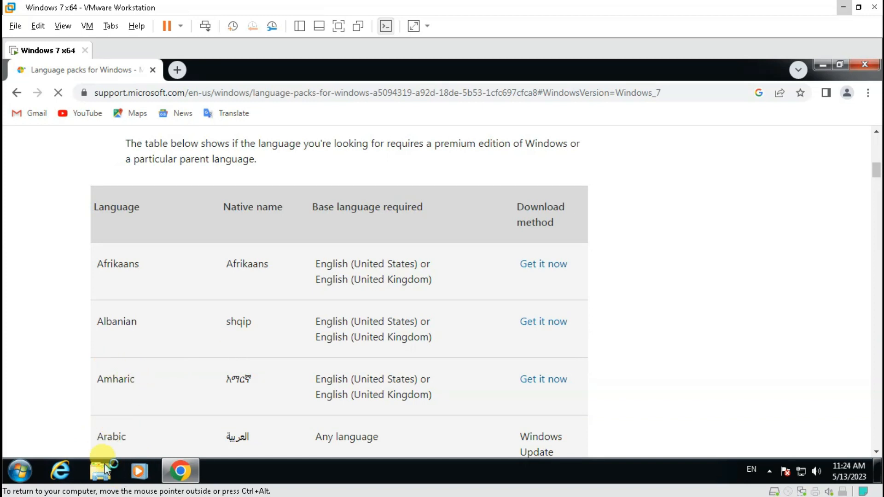
scroll(290, 421, down, 5)
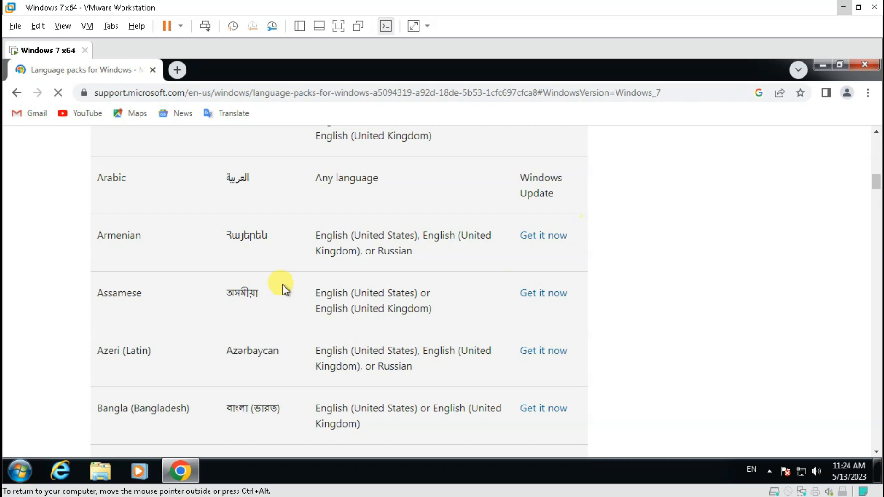
scroll(157, 310, down, 2)
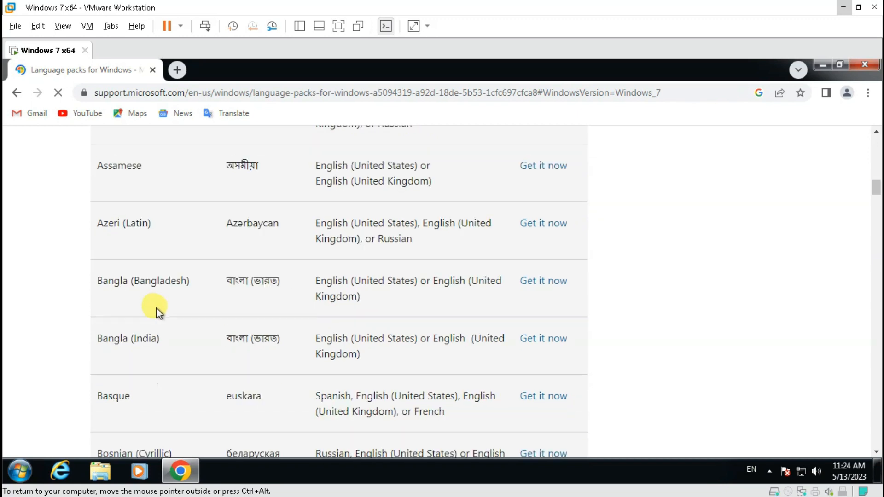
scroll(258, 325, down, 1)
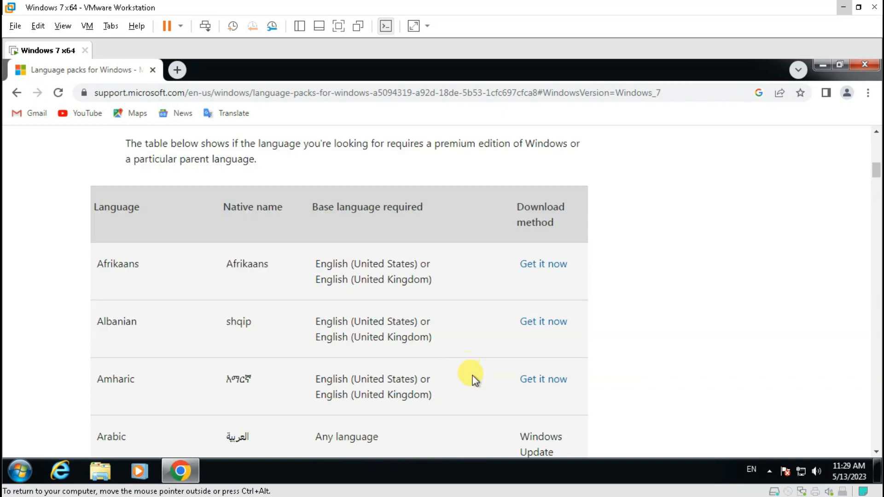
scroll(472, 375, down, 4)
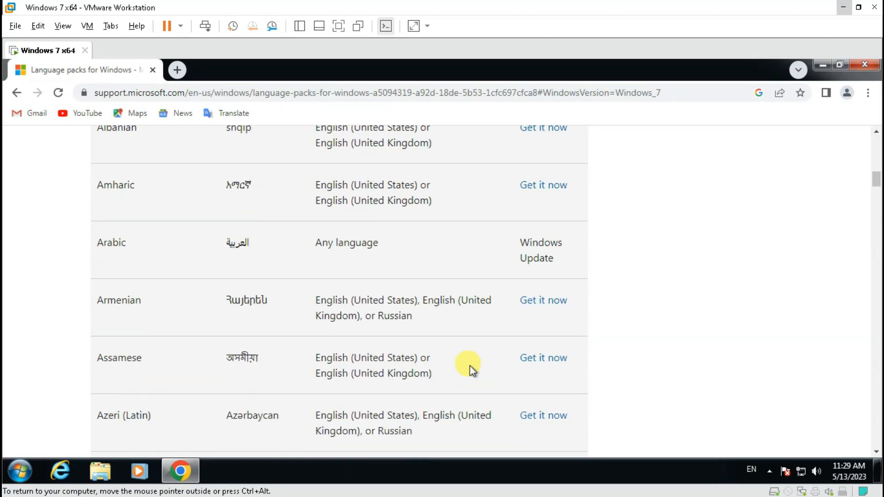
scroll(464, 368, down, 5)
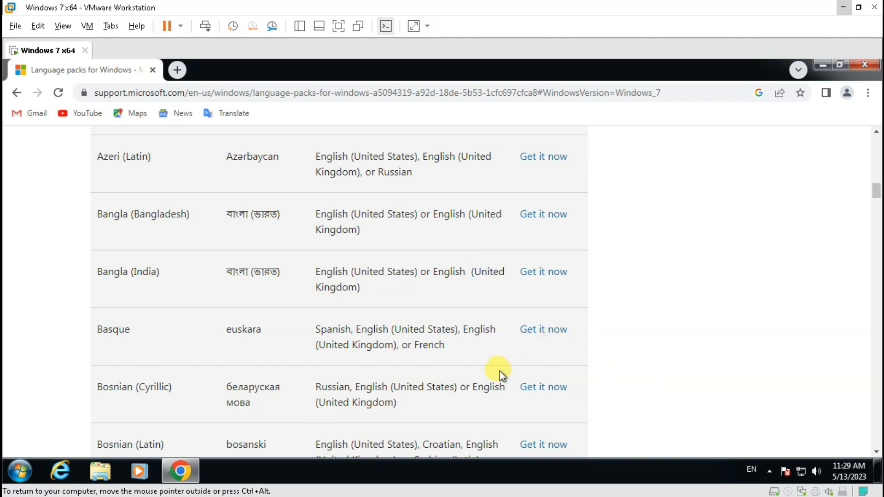
scroll(498, 367, up, 8)
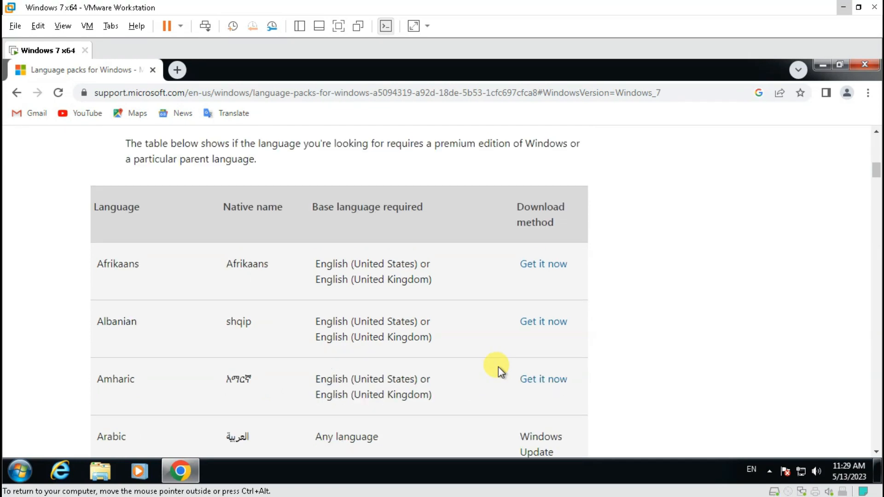
scroll(497, 367, up, 5)
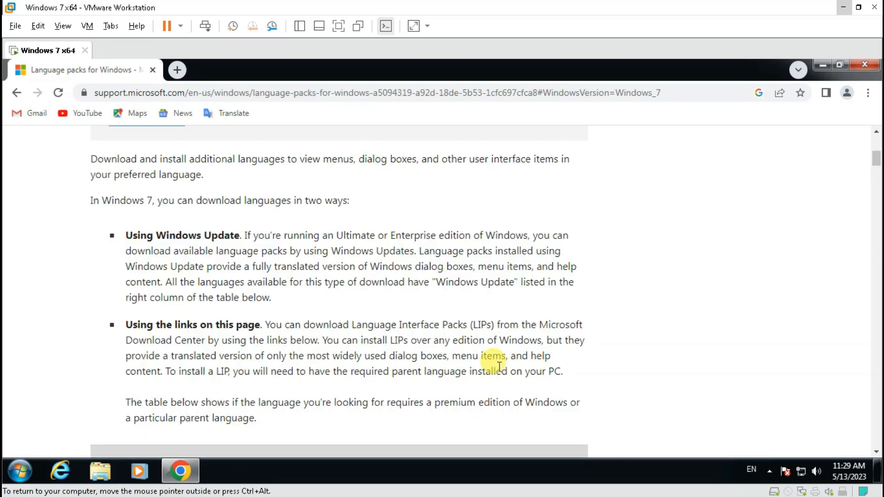
scroll(499, 367, down, 5)
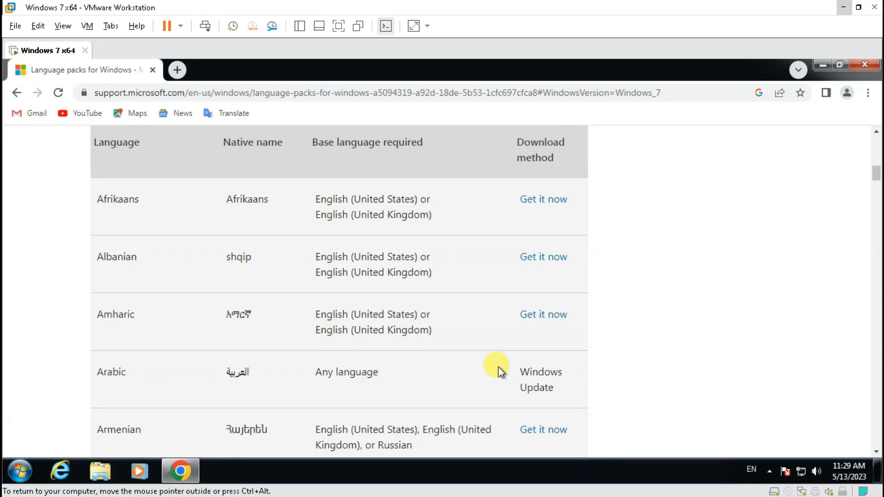
scroll(498, 367, down, 5)
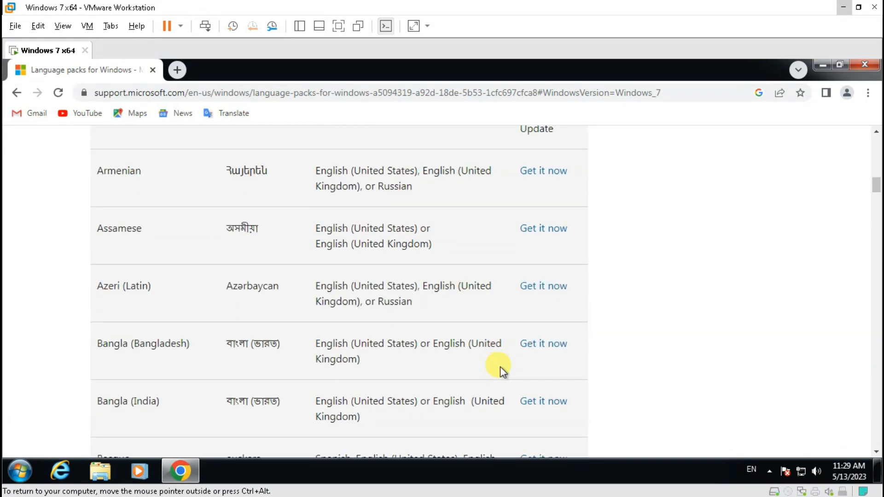